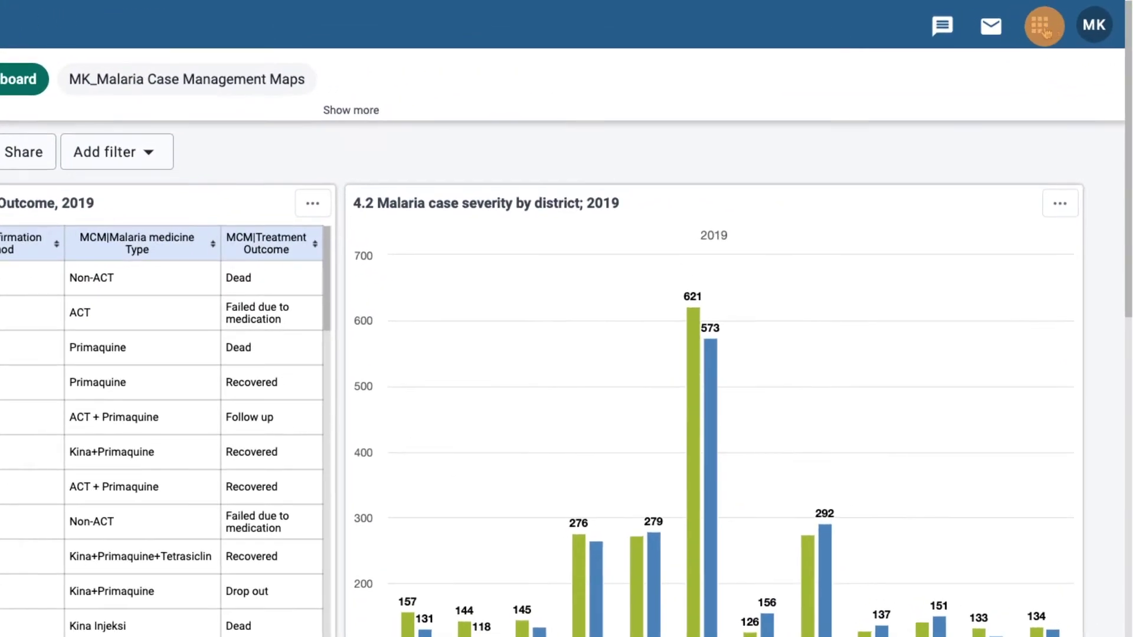
Step: Find the Capture app by searching 'cap' in the apps list, and launch it
left_click(1066, 18)
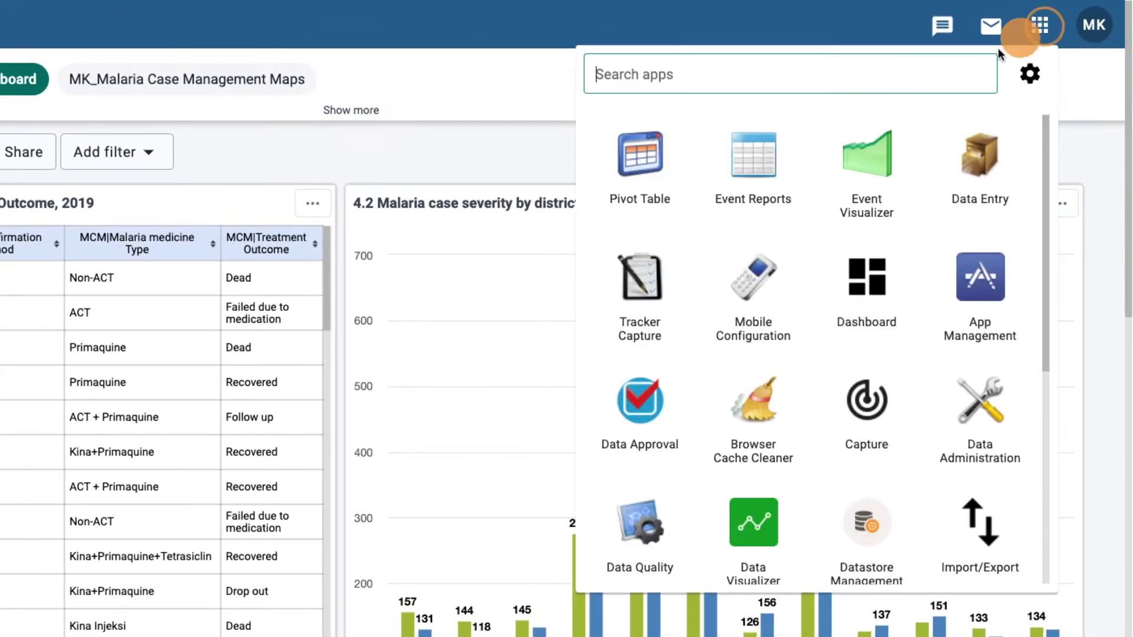
type("cap")
left_click(762, 154)
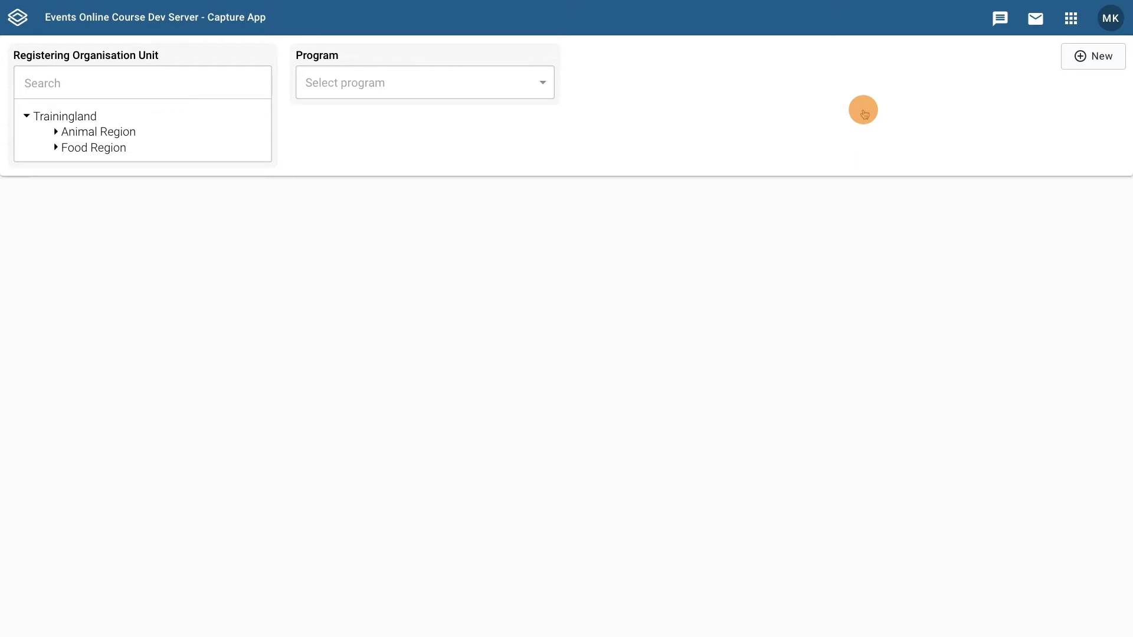
Step: Pick Cake Hospital Gateway PHC (Food Region > Dessert District) and Malaria Case Management, then start a new event
left_click(56, 147)
left_click(83, 161)
left_click(132, 192)
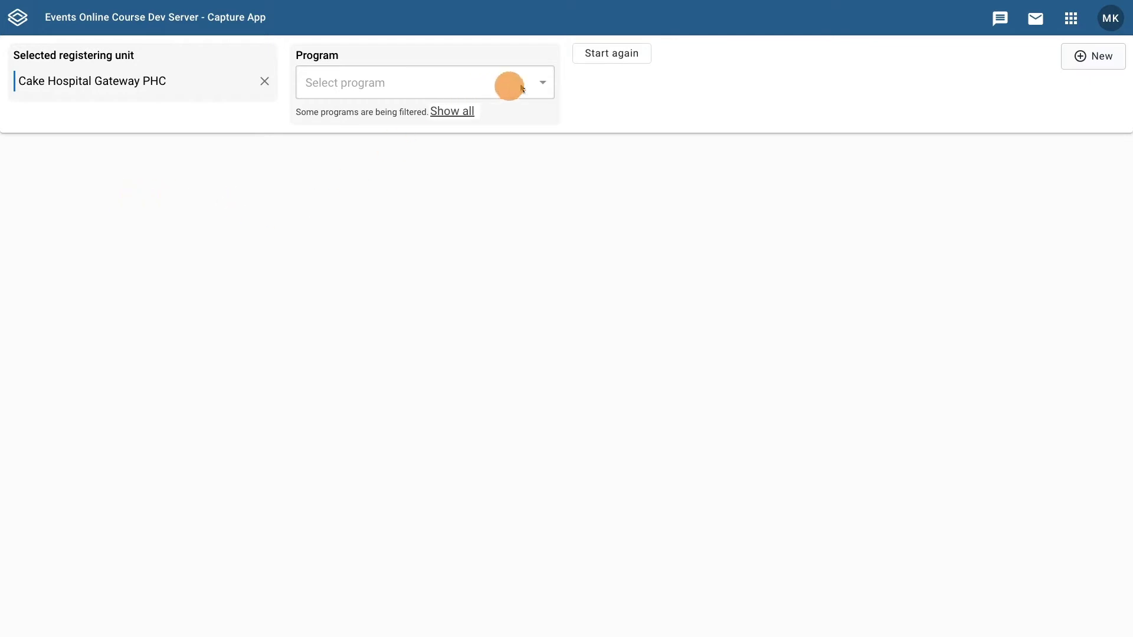
left_click(540, 83)
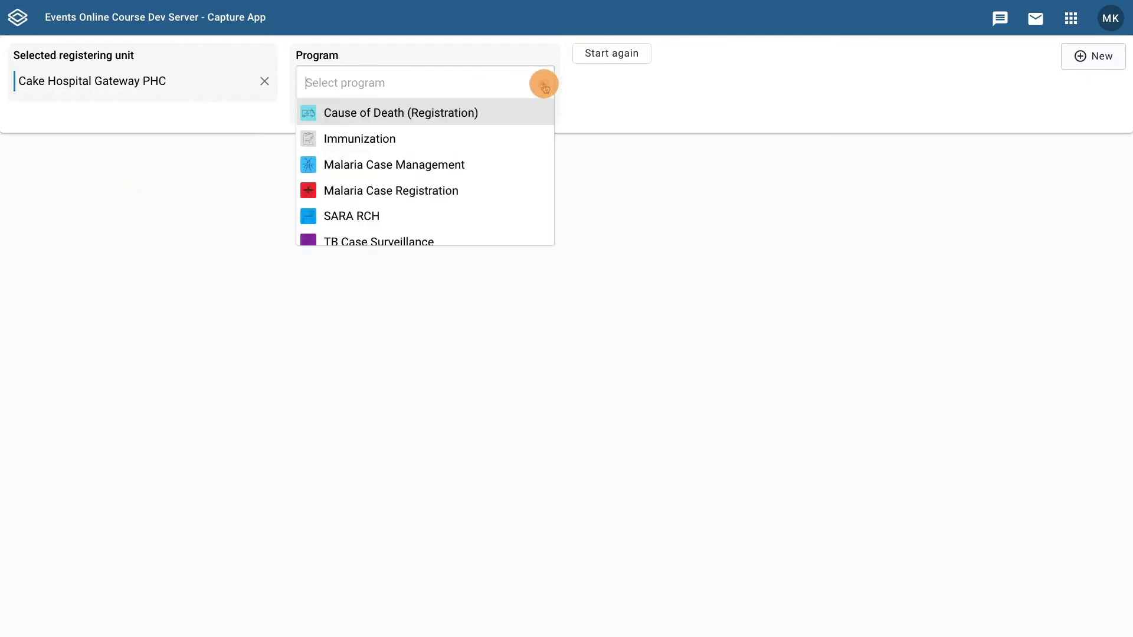
left_click(515, 173)
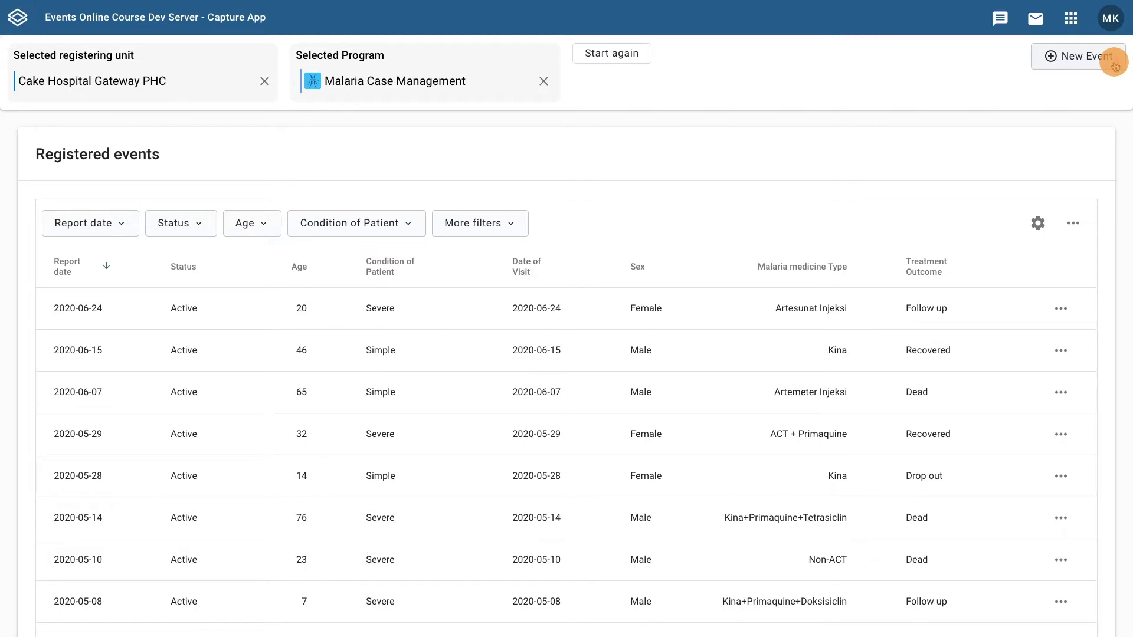
left_click(1115, 65)
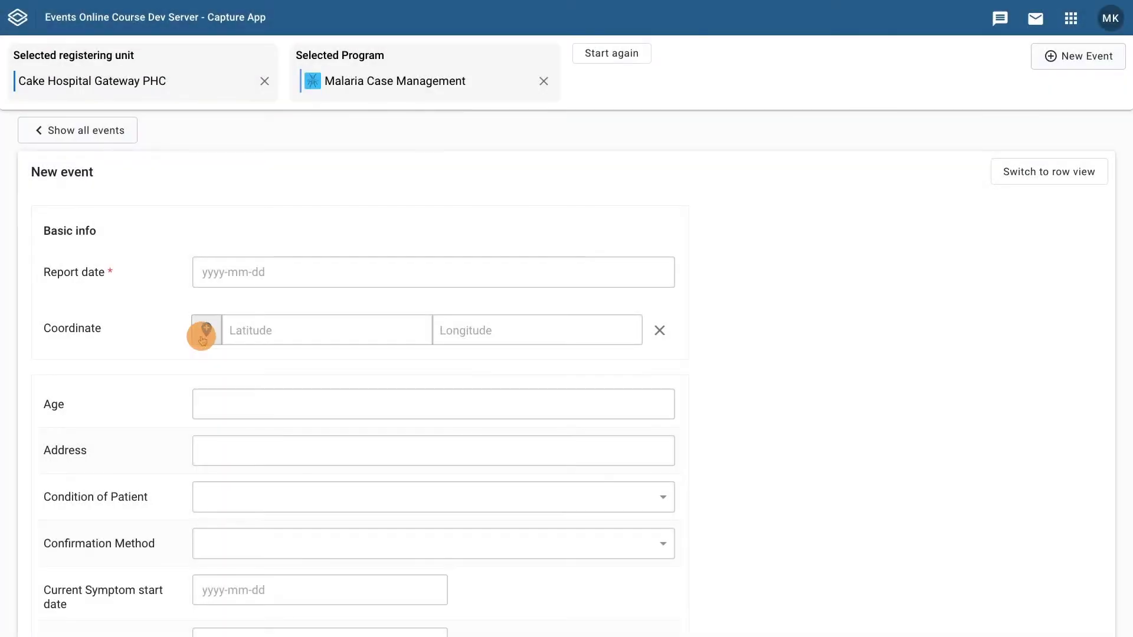
Step: Mark the event location near Brixton on the coordinate map (lat 51.4584, long -0.1166)
left_click(203, 337)
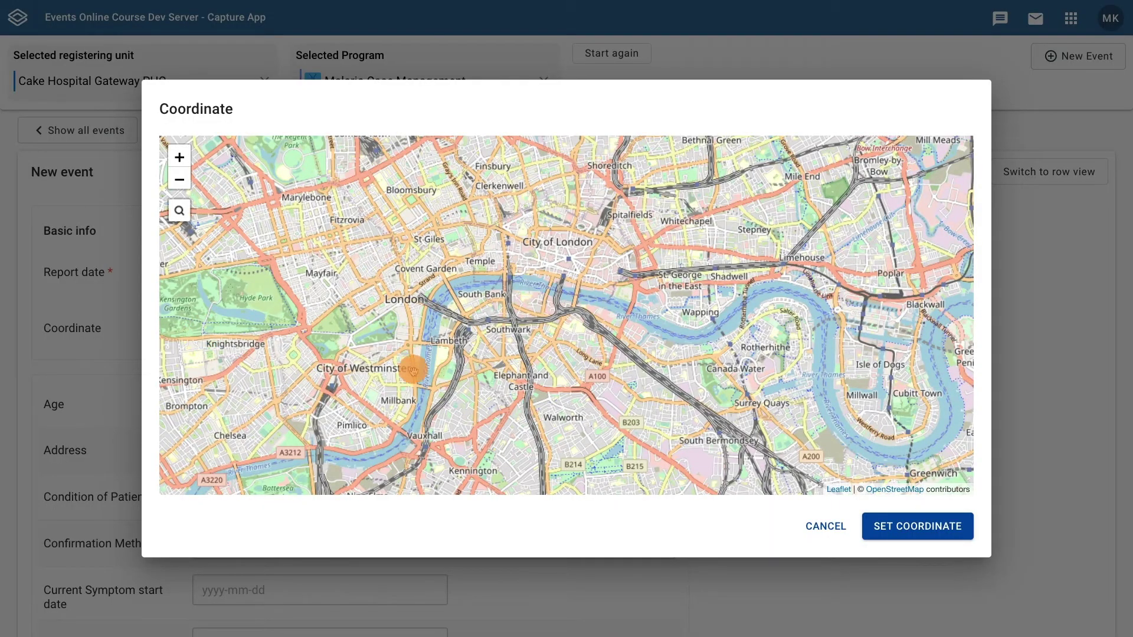
left_click_drag(412, 367, 418, 263)
left_click_drag(465, 390, 498, 291)
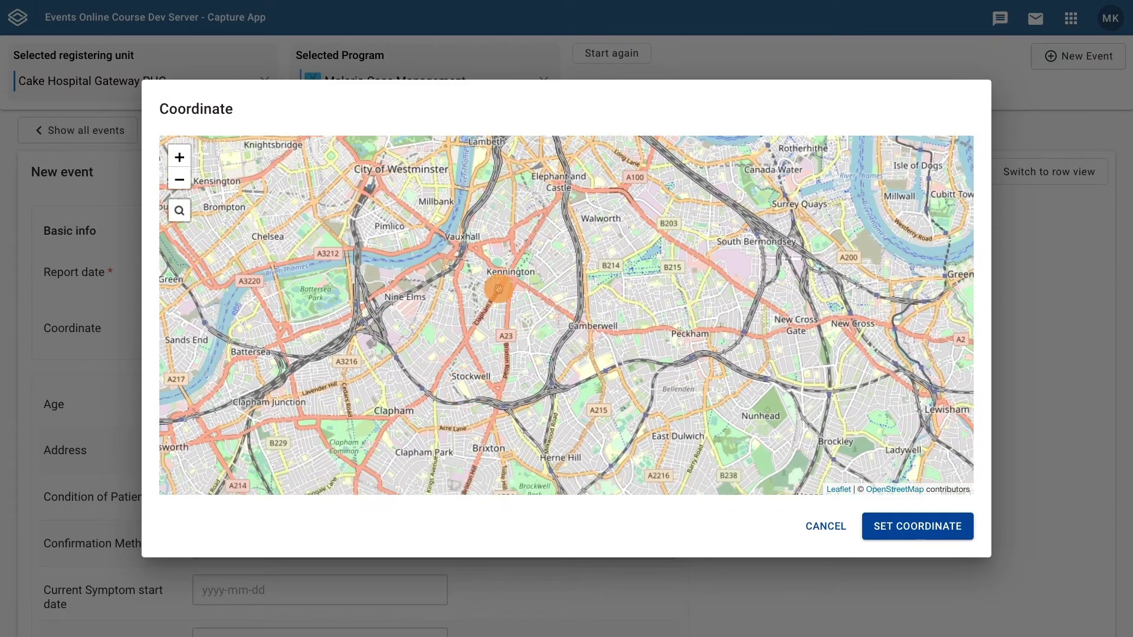
left_click(489, 435)
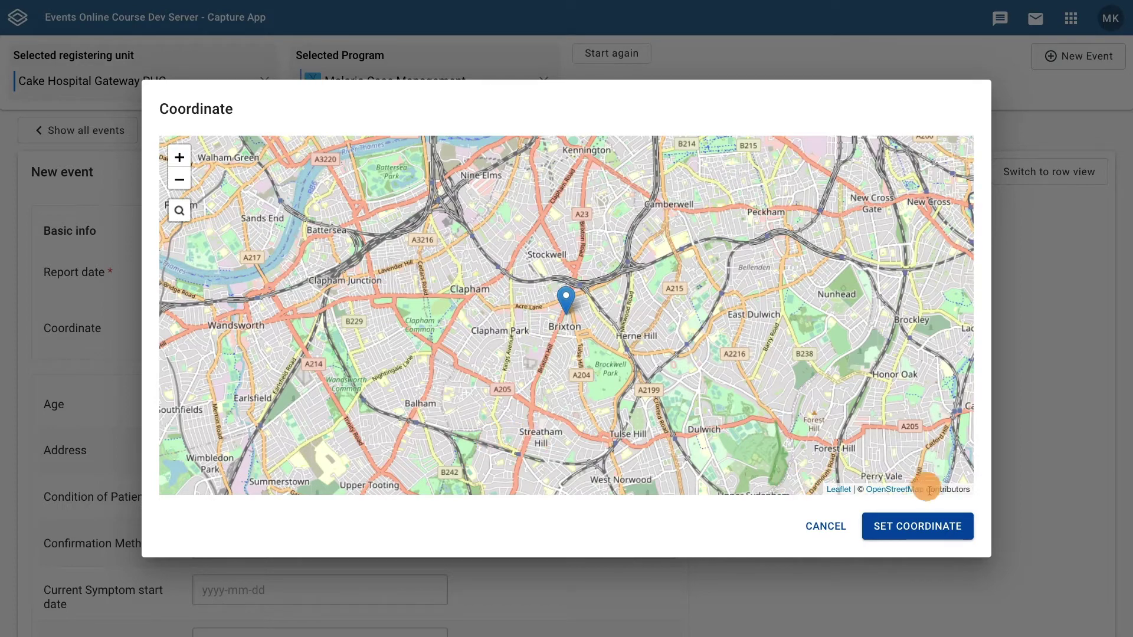
left_click(942, 527)
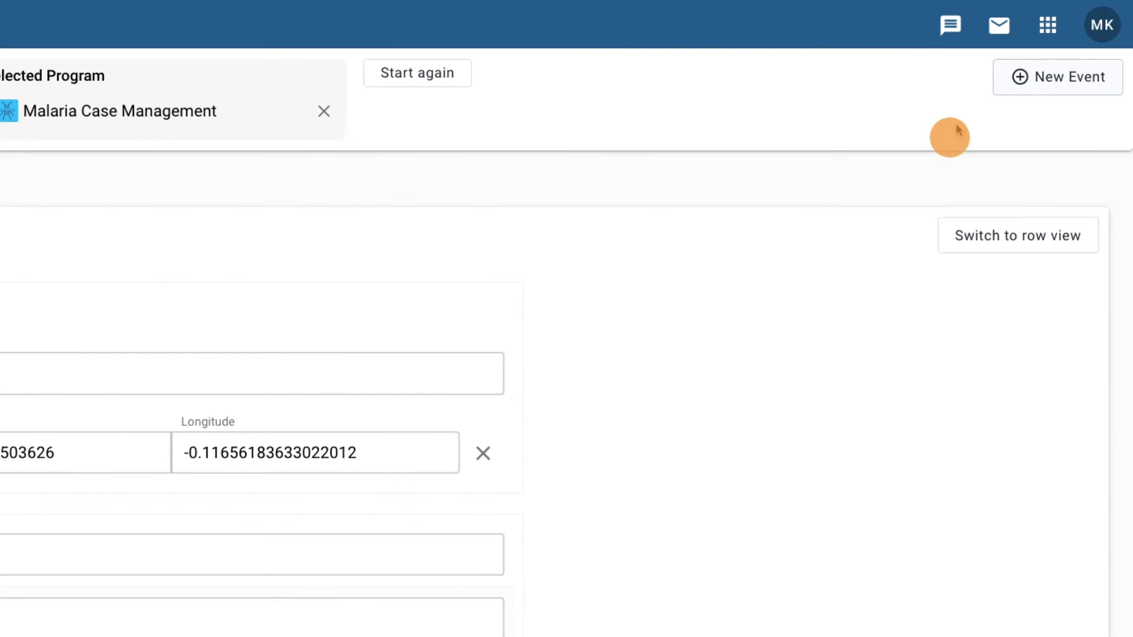
Step: Bring up the DHIS2 apps list from the top bar
left_click(1049, 26)
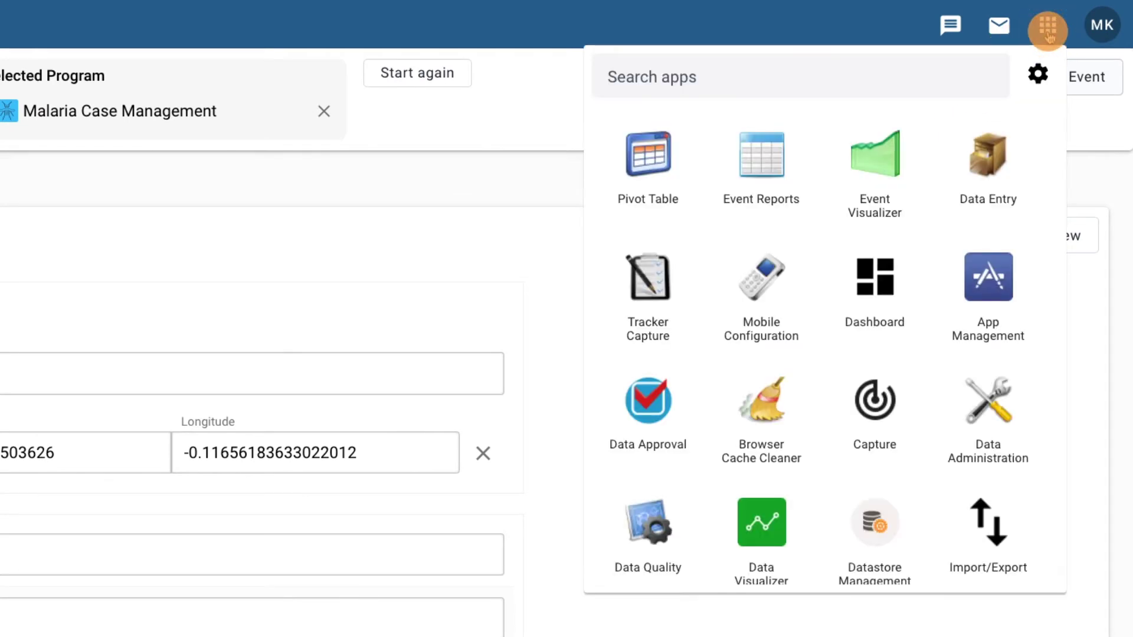
Step: Open Dashboard via 'das' and pull up options for the MCM_Severe malaria cases, males, 2019 map
left_click(839, 71)
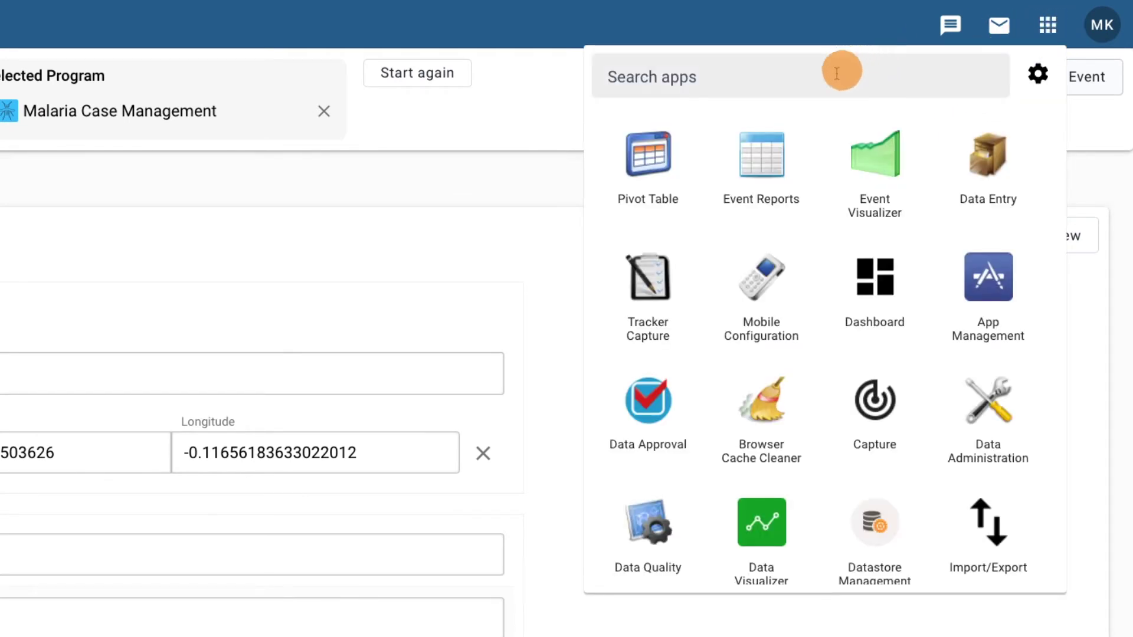
type("das")
left_click(649, 156)
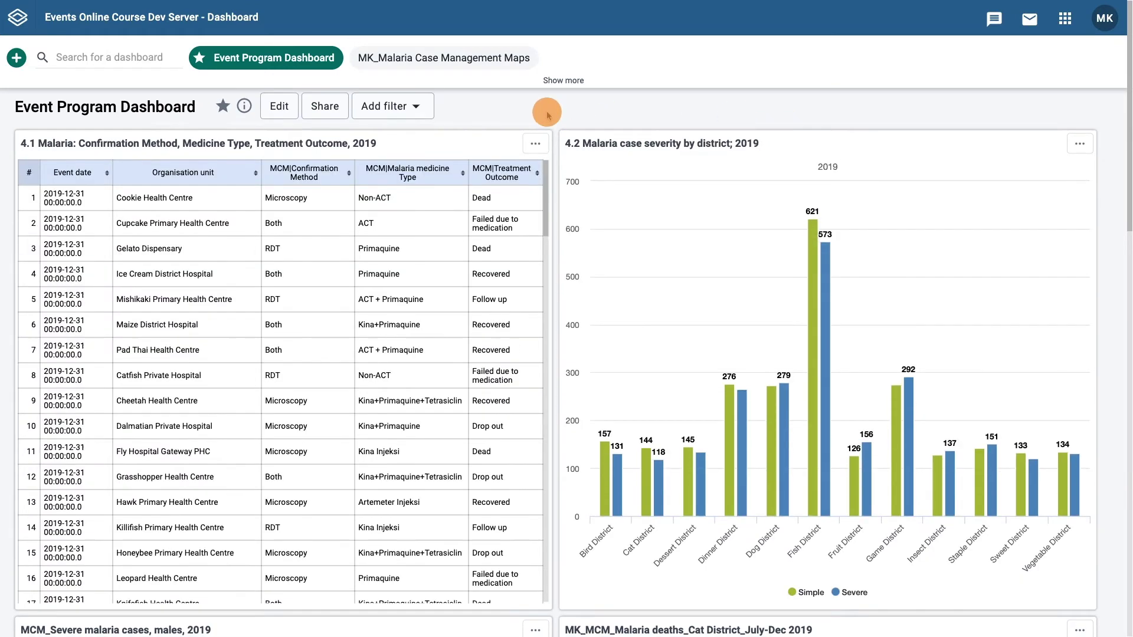
scroll(547, 114, "down", 8)
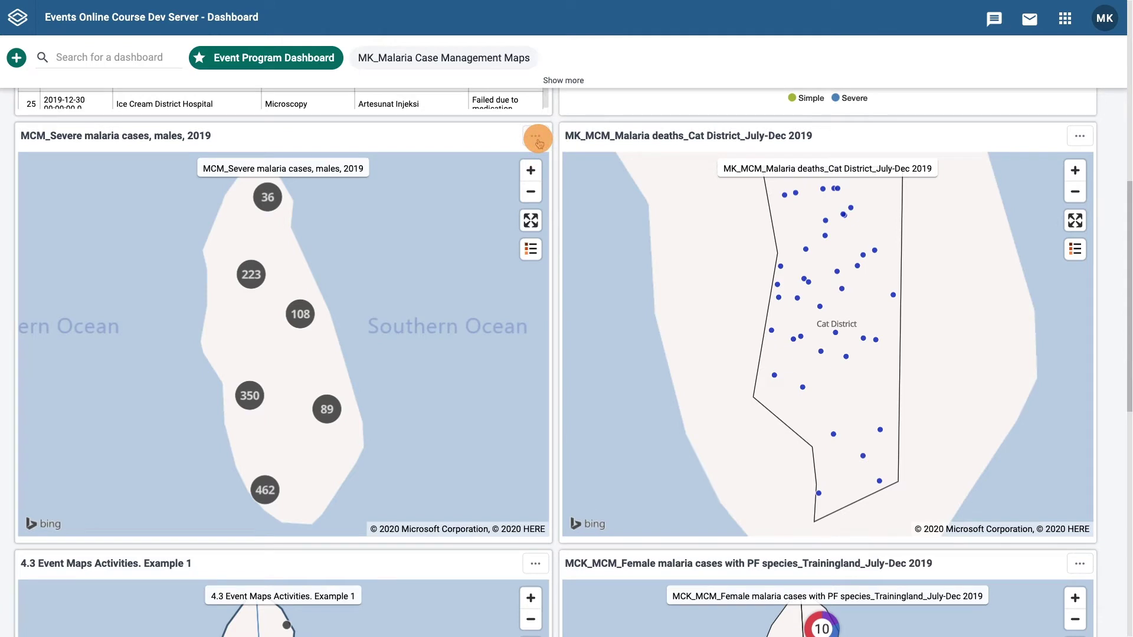
left_click(536, 138)
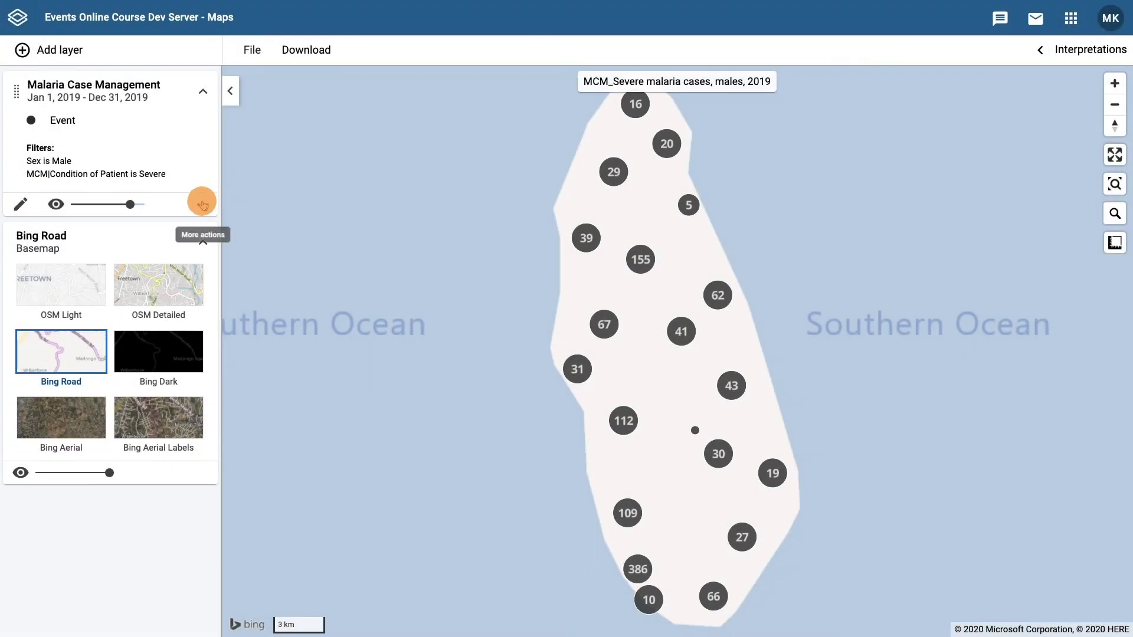
Step: Open the Edit event layer dialog for the Malaria Case Management event layer
left_click(200, 204)
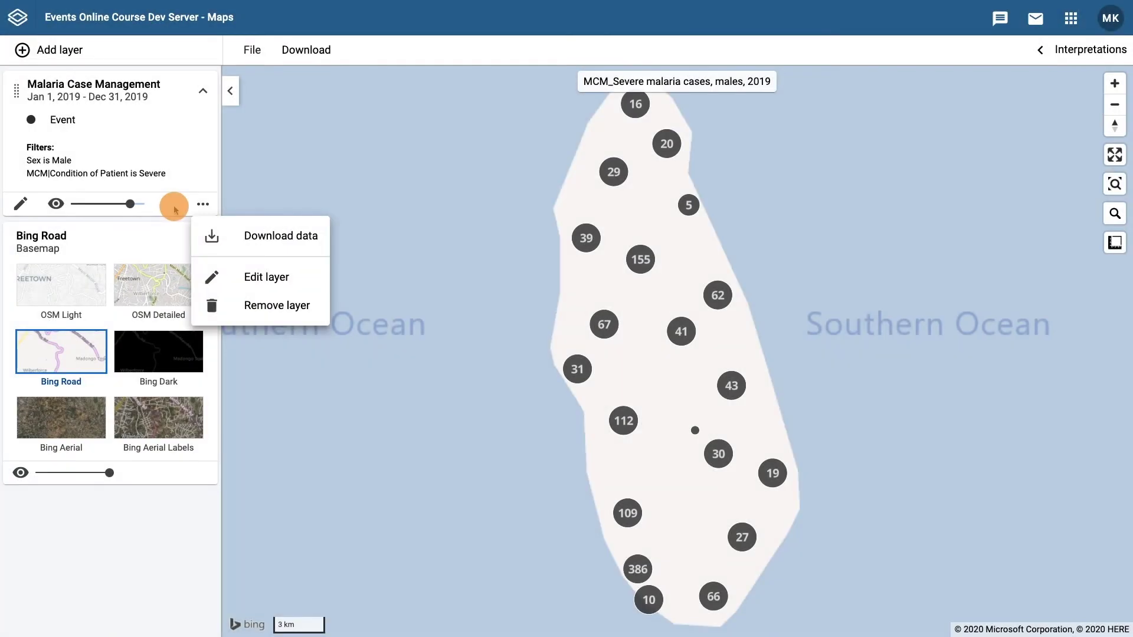
left_click(169, 207)
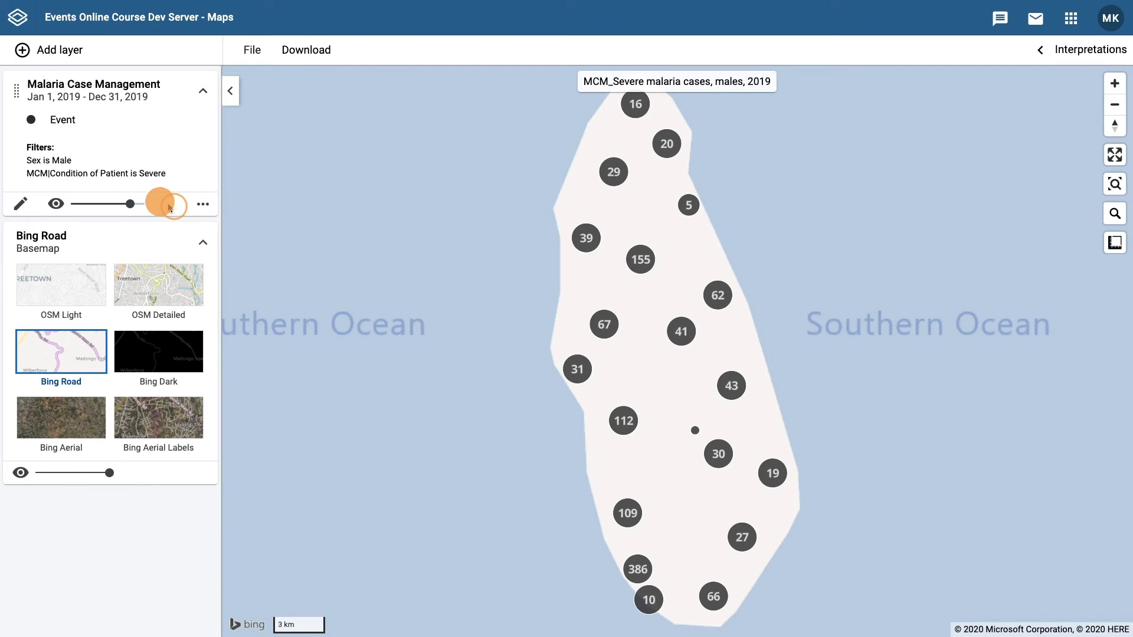
left_click(26, 205)
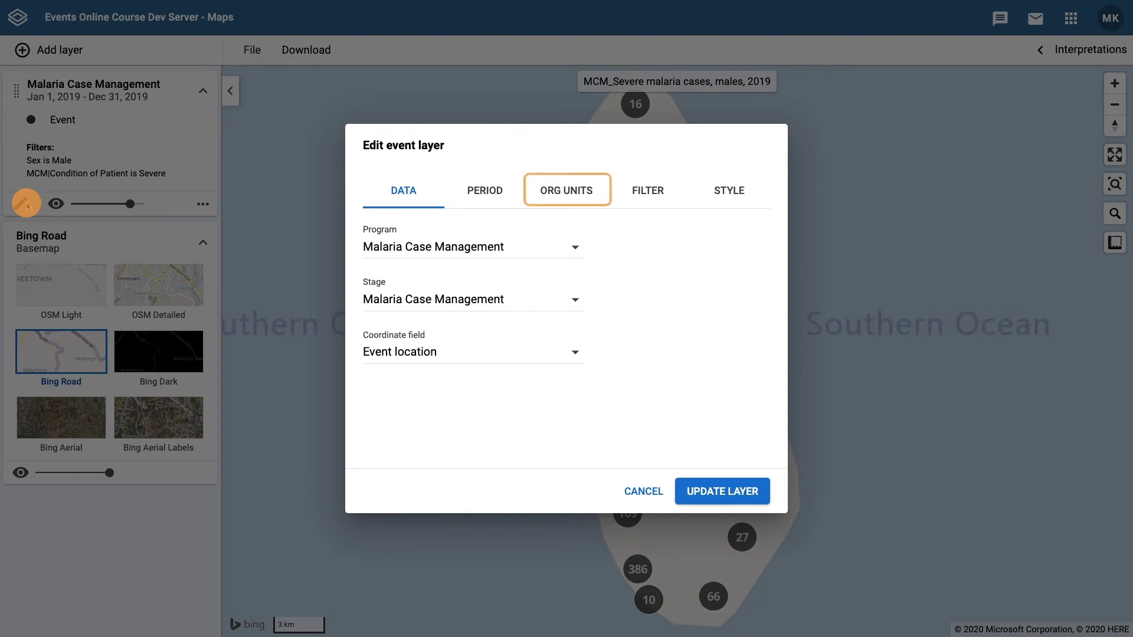
Step: Switch the event layer's organisation unit from Trainingland to Animal Region and update the layer
left_click(558, 193)
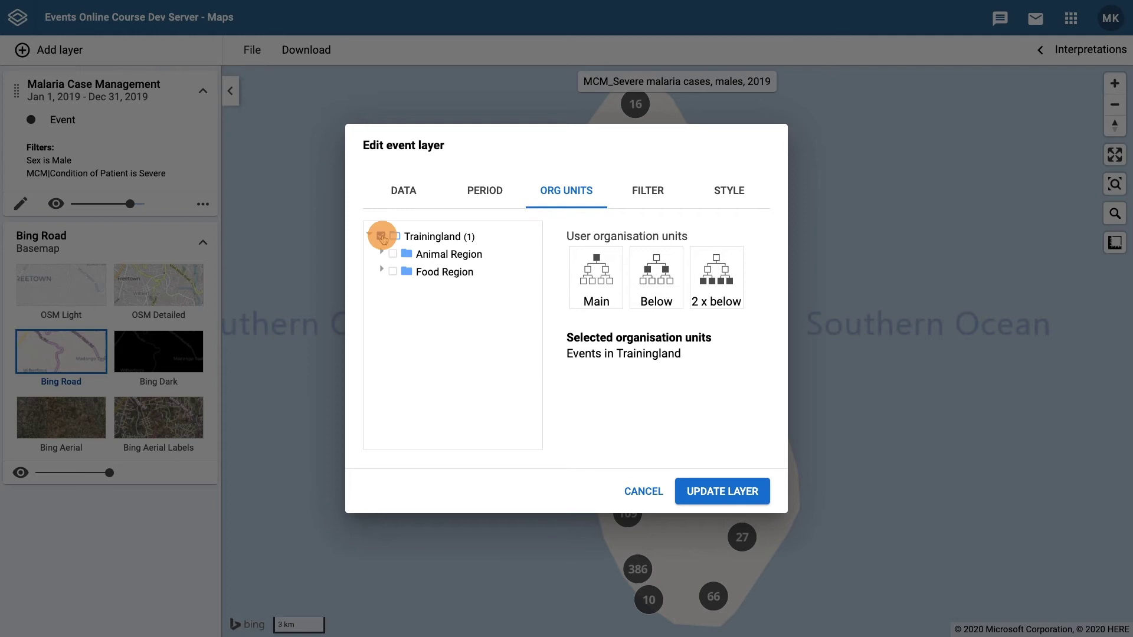
left_click(381, 237)
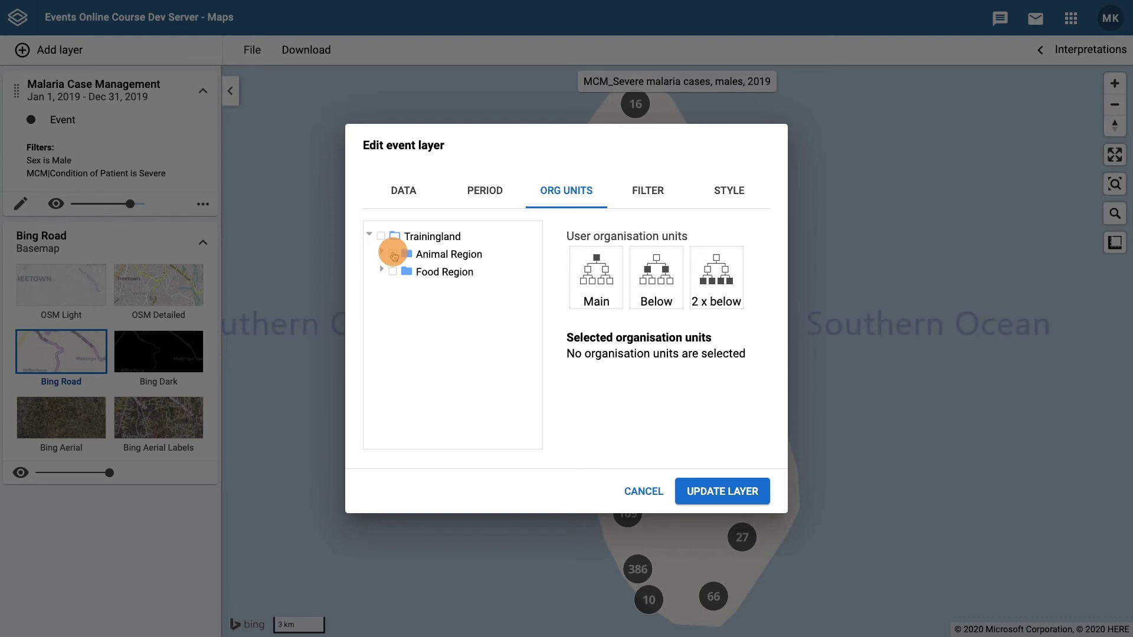
left_click(393, 255)
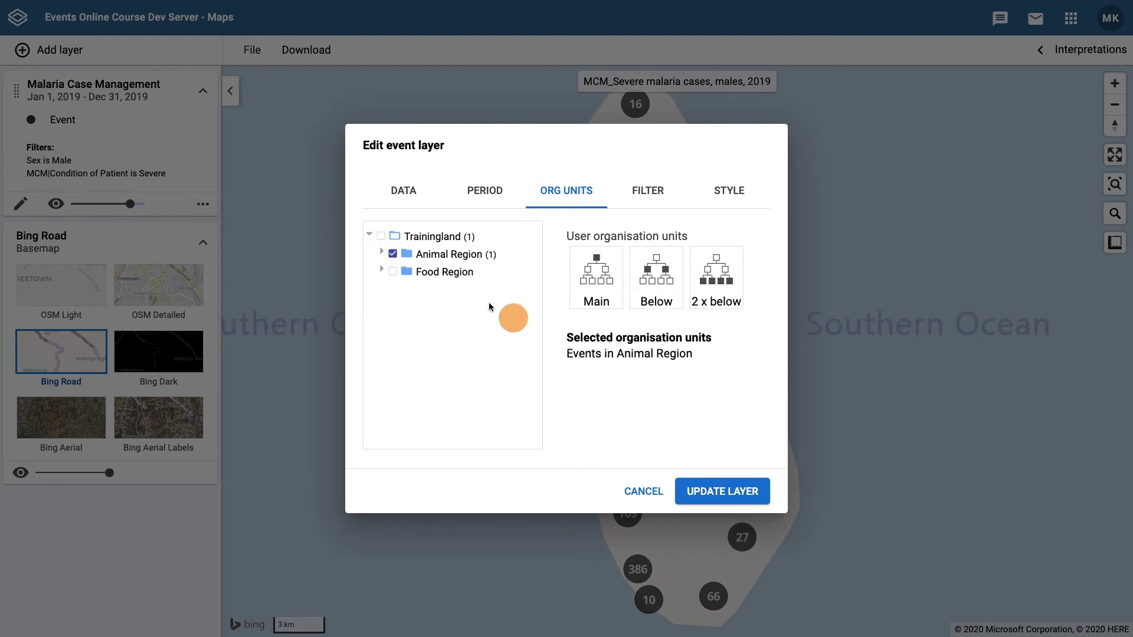
left_click(708, 501)
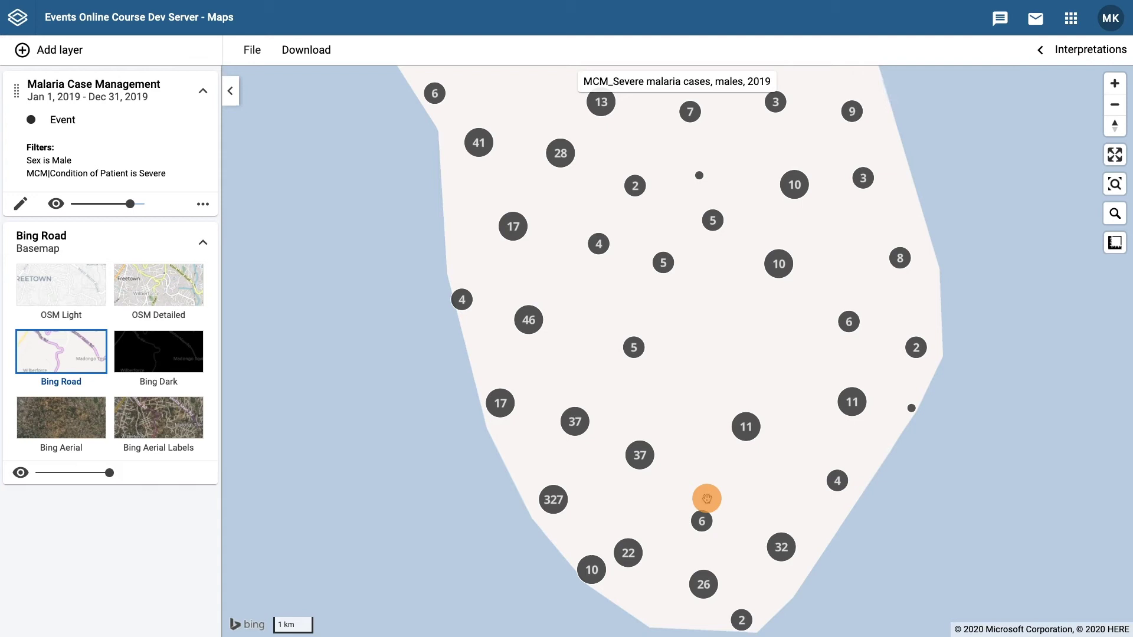
Step: Zoom out two levels and recentre on the island, then bring up the Add layer gallery
left_click(1114, 105)
left_click(1114, 105)
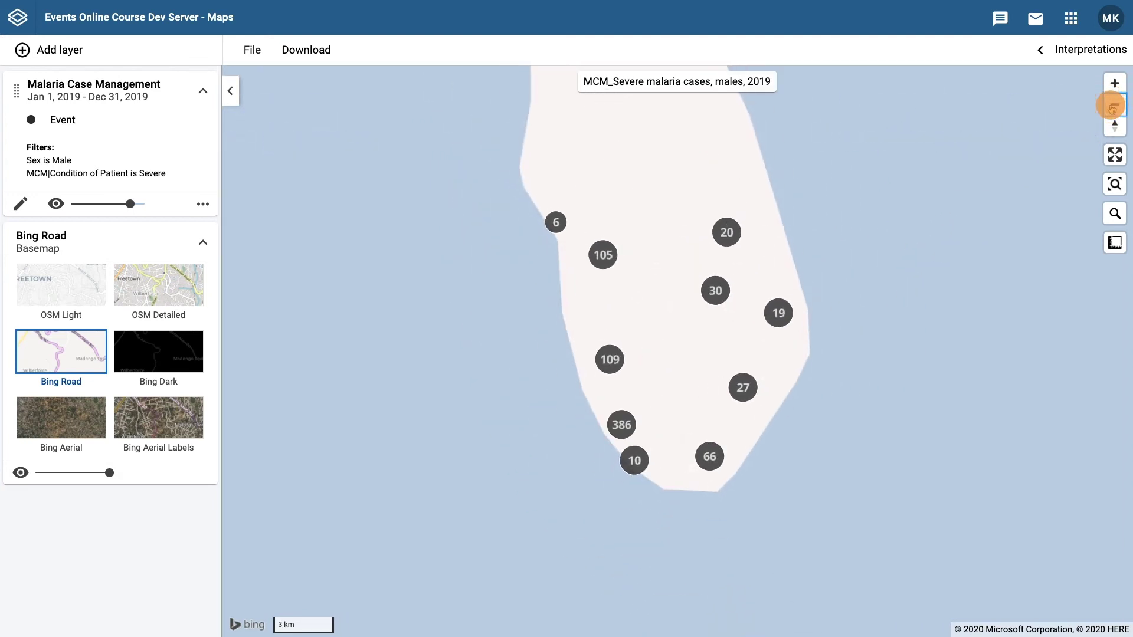
left_click_drag(941, 174, 942, 256)
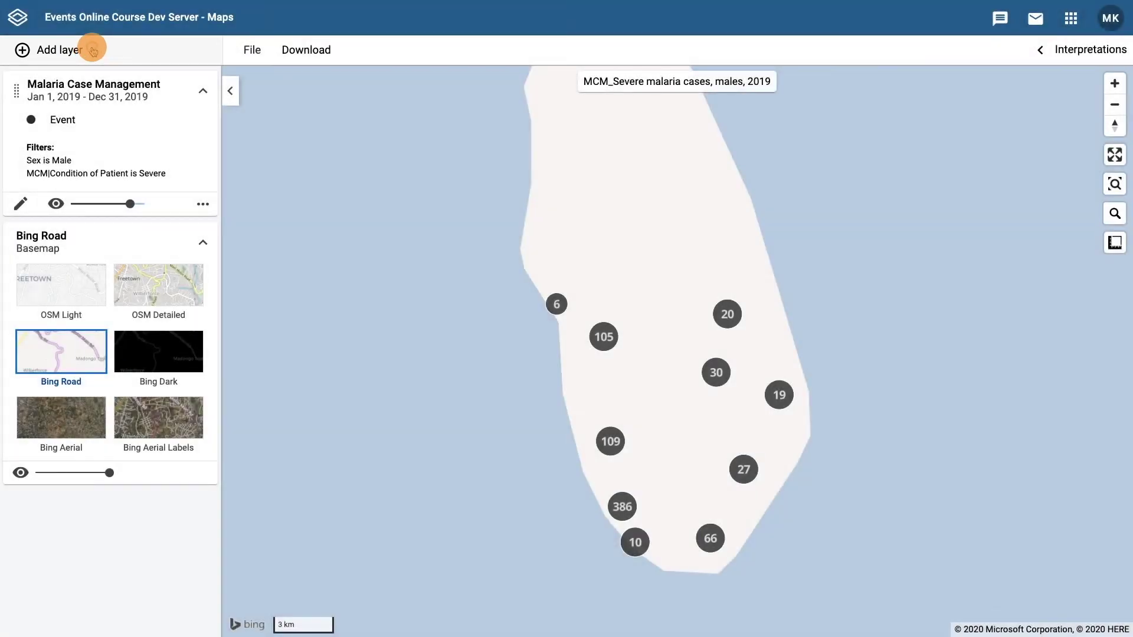
left_click(93, 50)
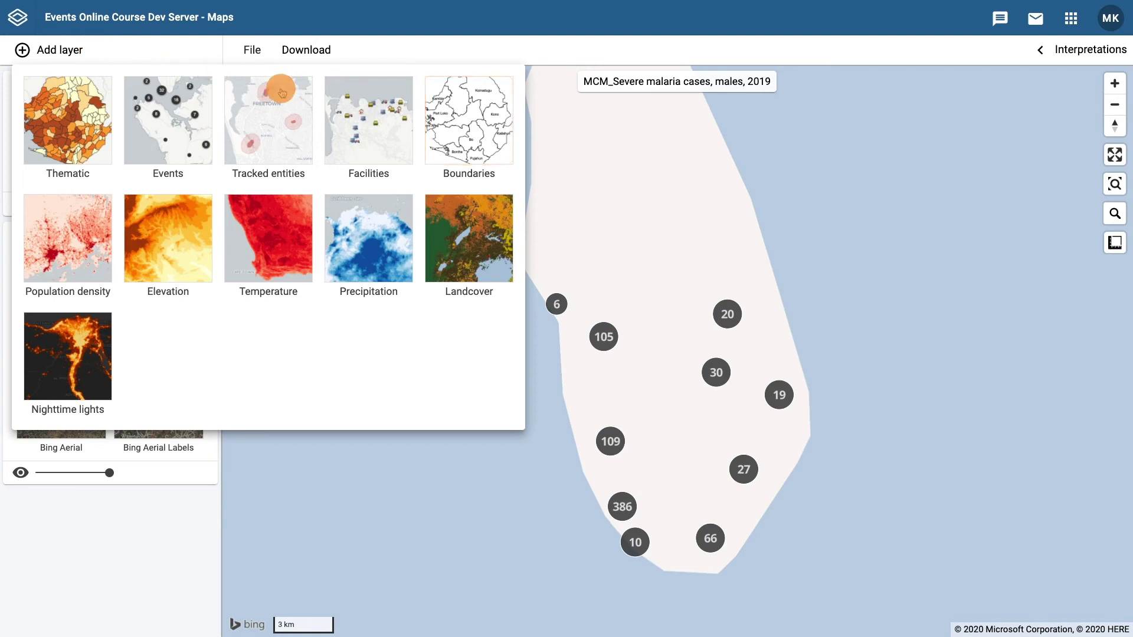
Step: Choose the Boundaries layer type from the gallery
left_click(461, 126)
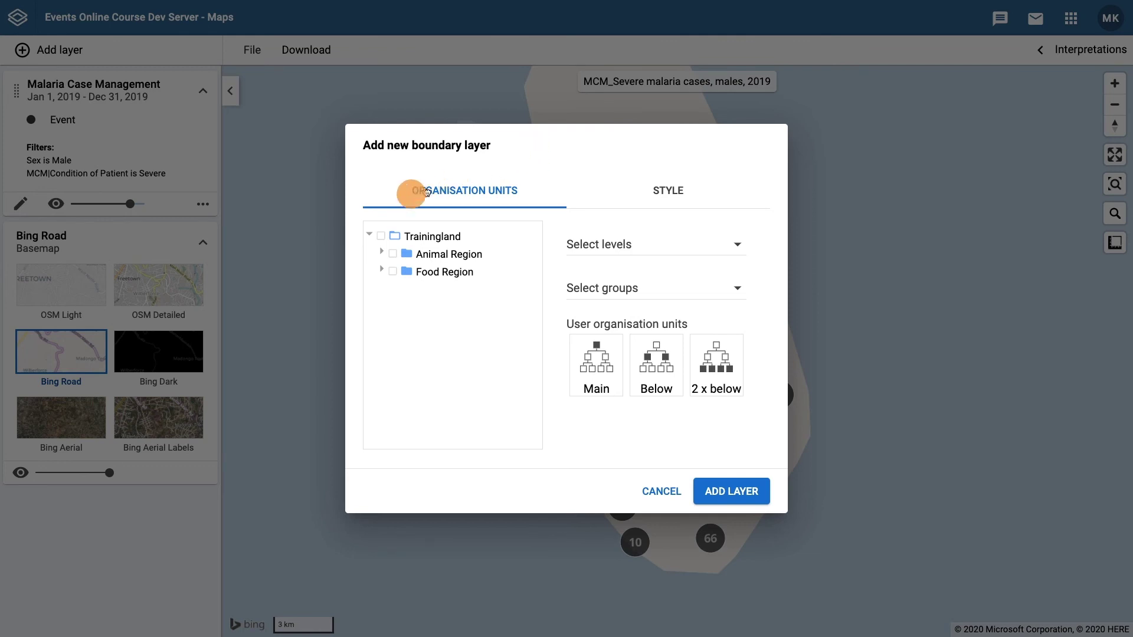
Step: Add a Trainingland boundary layer showing Region-level outlines
left_click(381, 237)
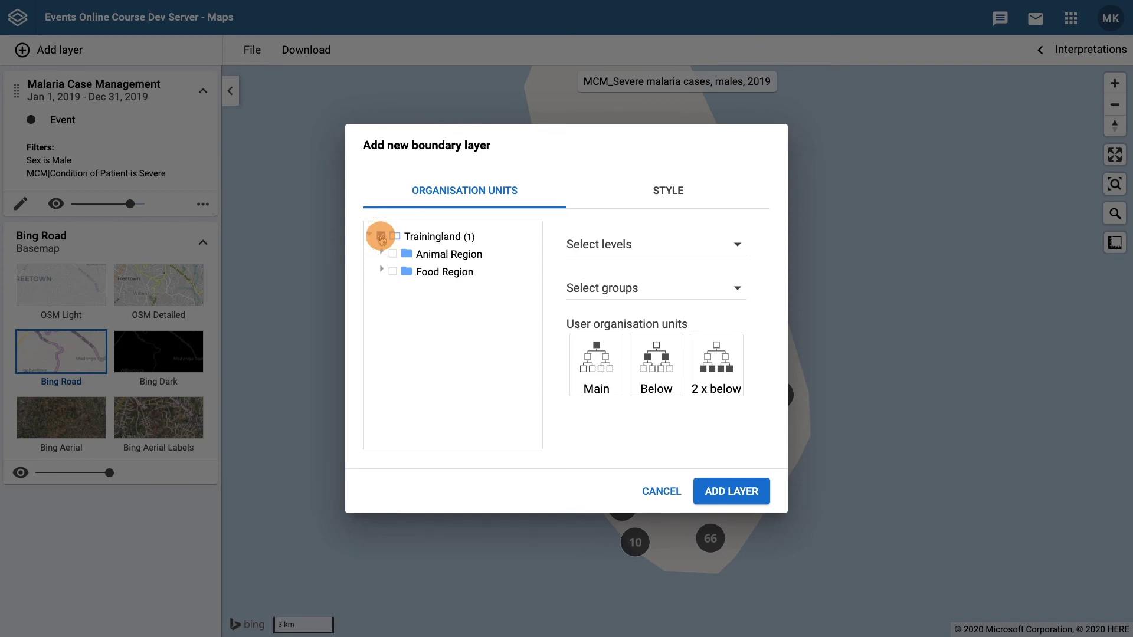
left_click(631, 242)
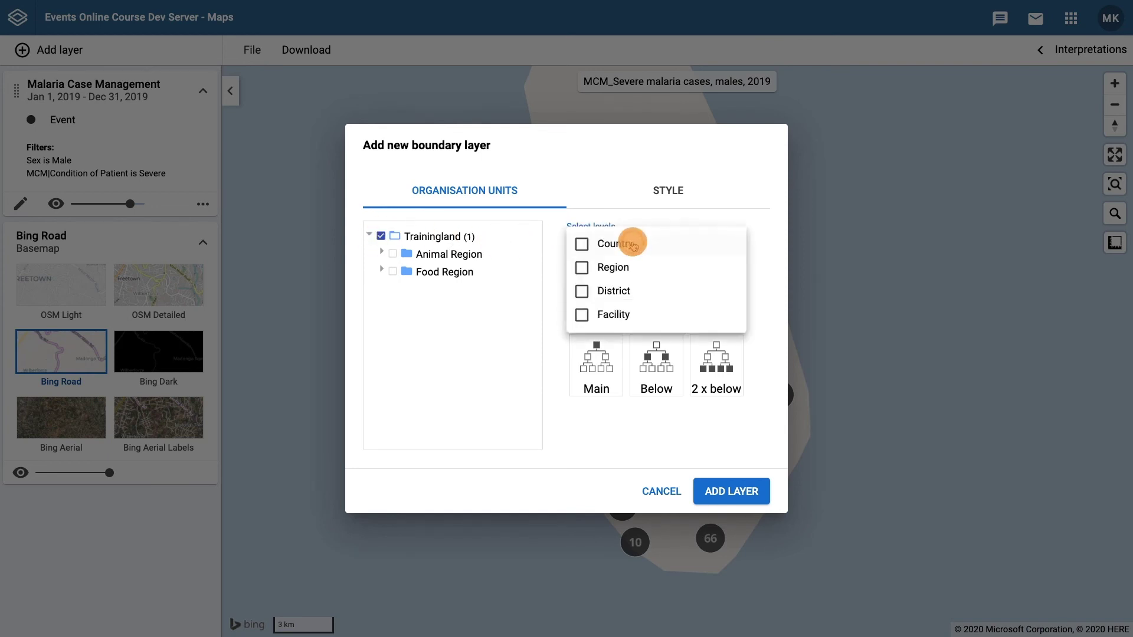
left_click(627, 268)
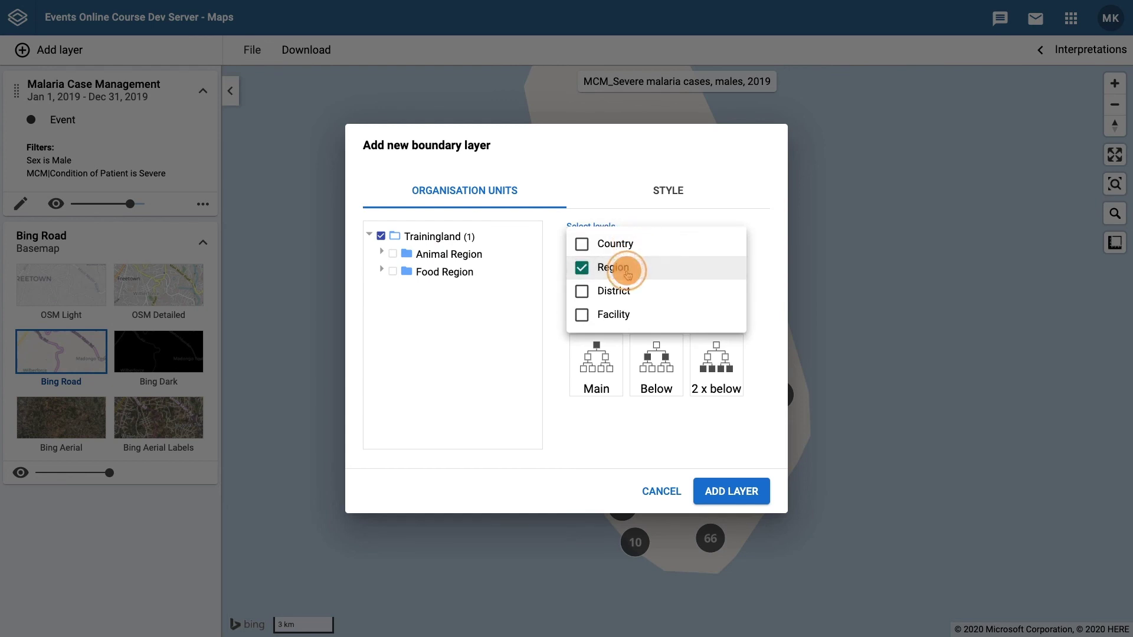
left_click(764, 262)
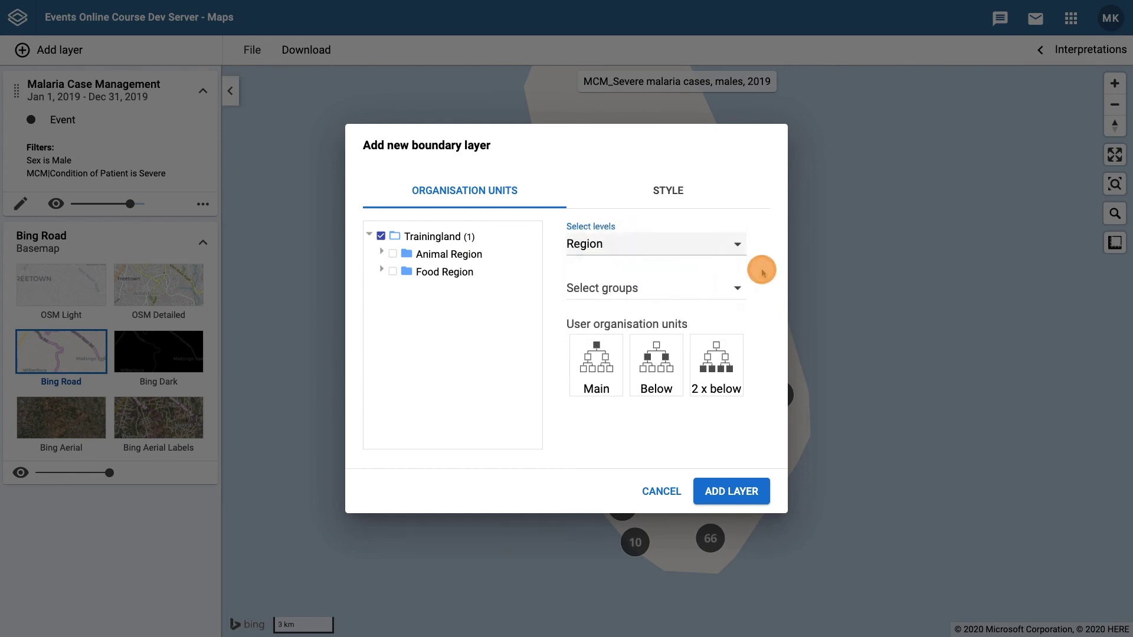
left_click(732, 499)
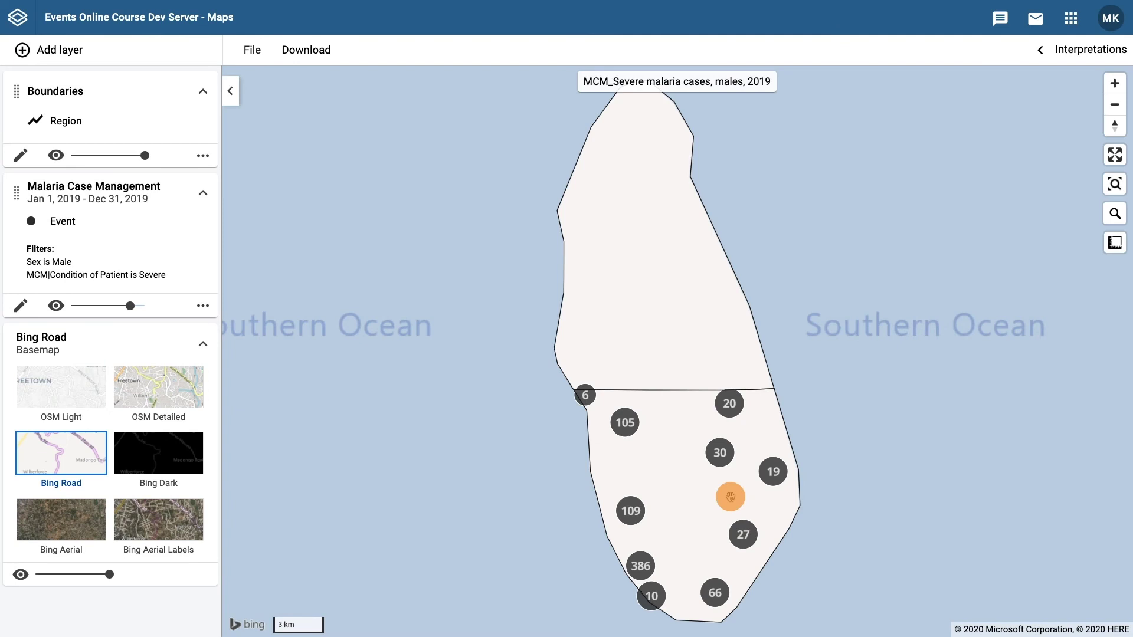
left_click(258, 54)
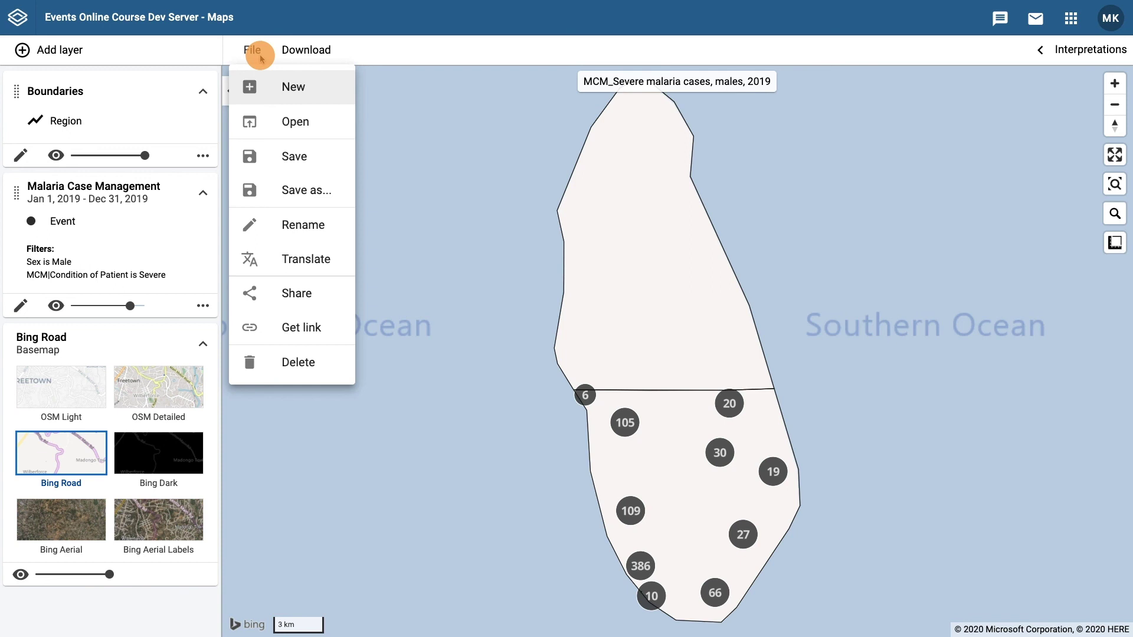
left_click(316, 50)
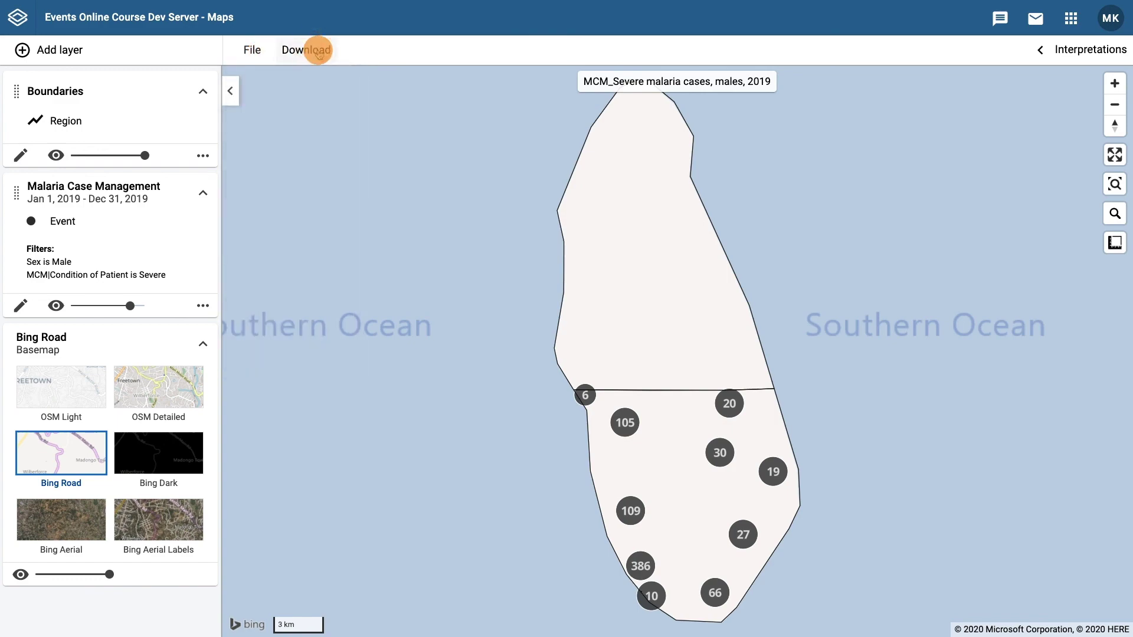
Step: Export the map as a PNG with name and legend, then open map-4er6ih.png
left_click(317, 51)
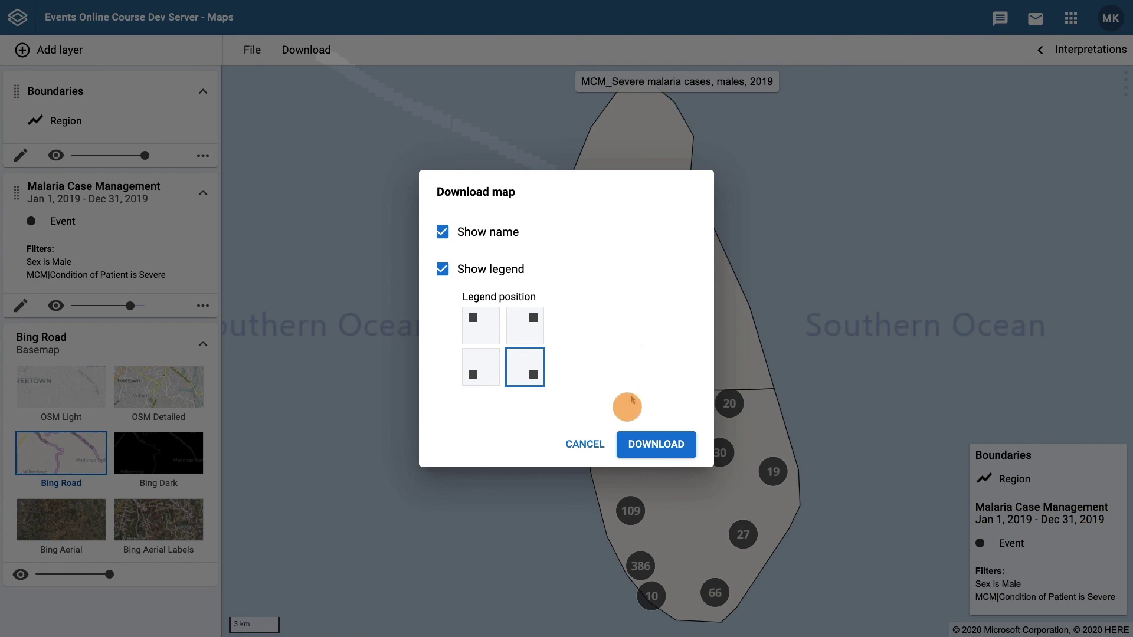
left_click(644, 453)
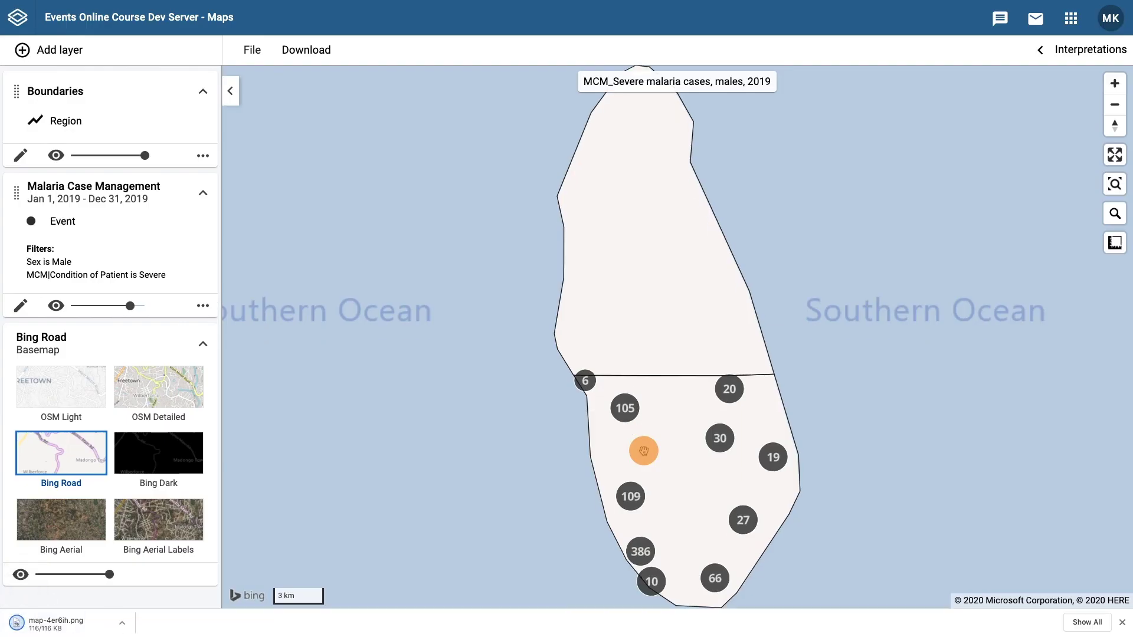
left_click(76, 625)
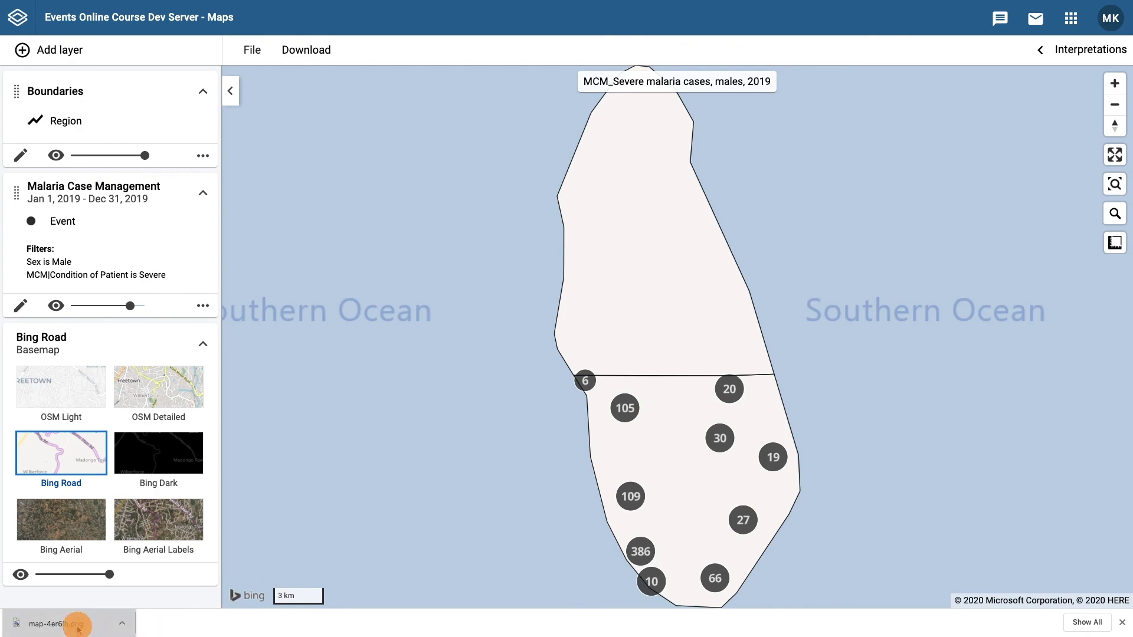